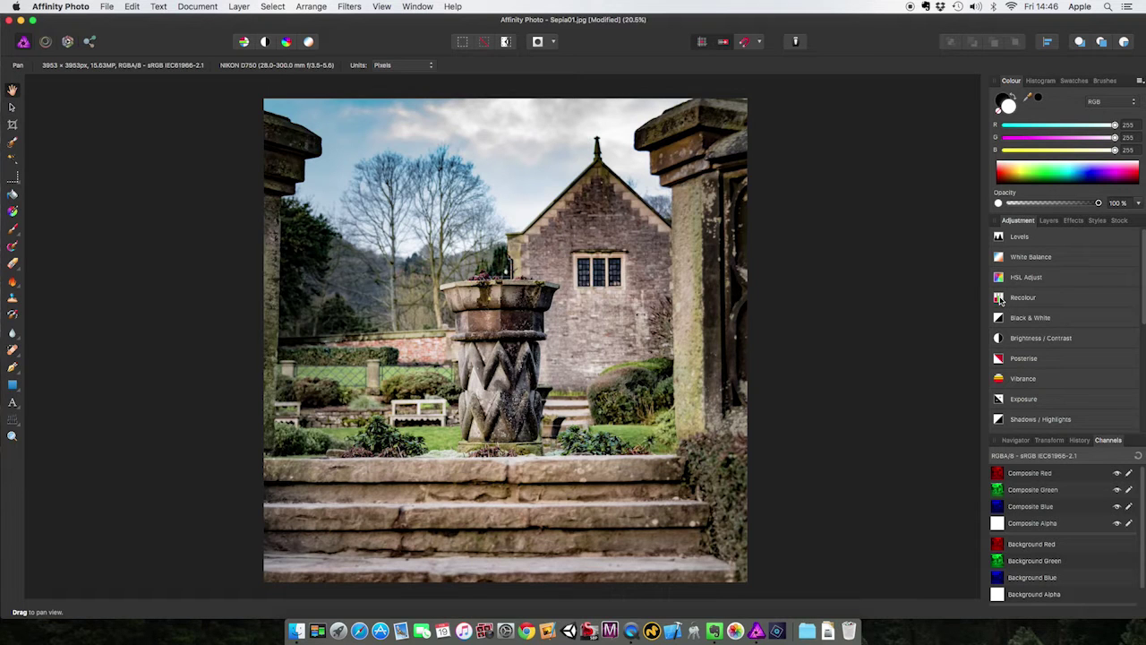
Step: Add a Recolour adjustment and set it to Saturation 44% and Hue 28.8° for a warm sepia tone
left_click(1001, 299)
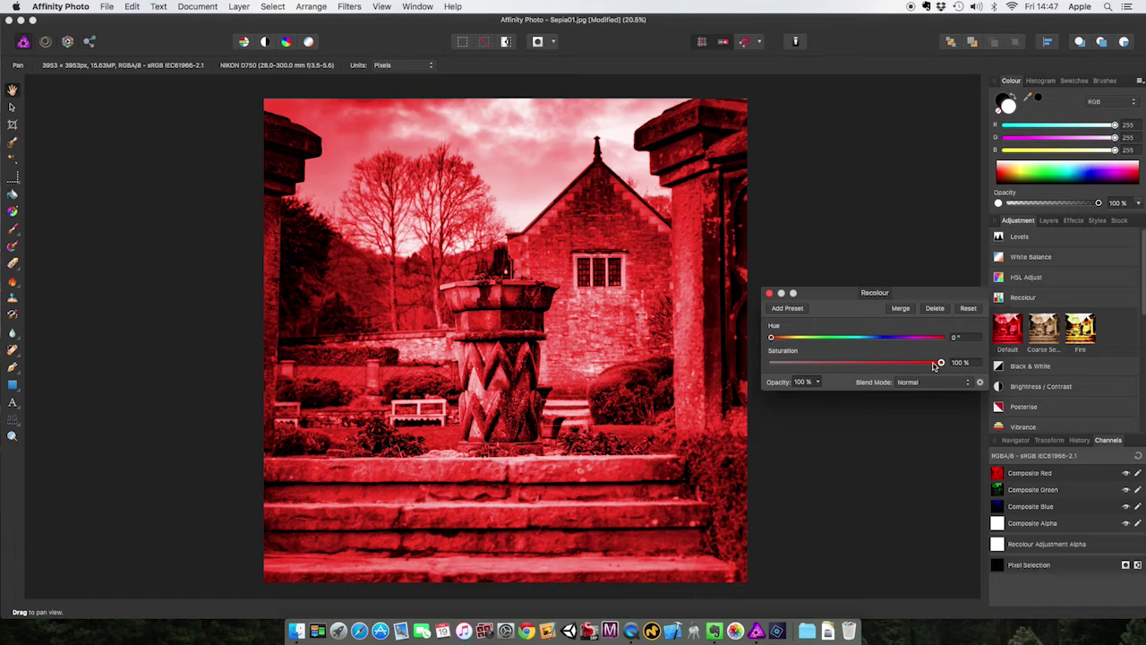
left_click_drag(942, 364, 848, 367)
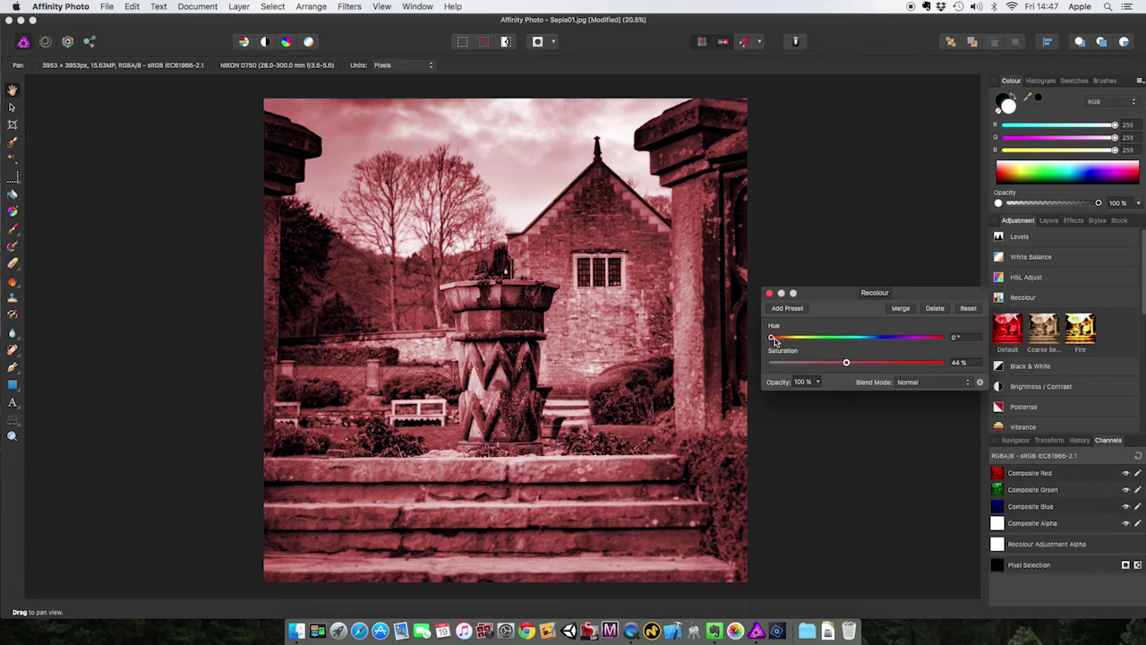
left_click_drag(774, 341, 788, 346)
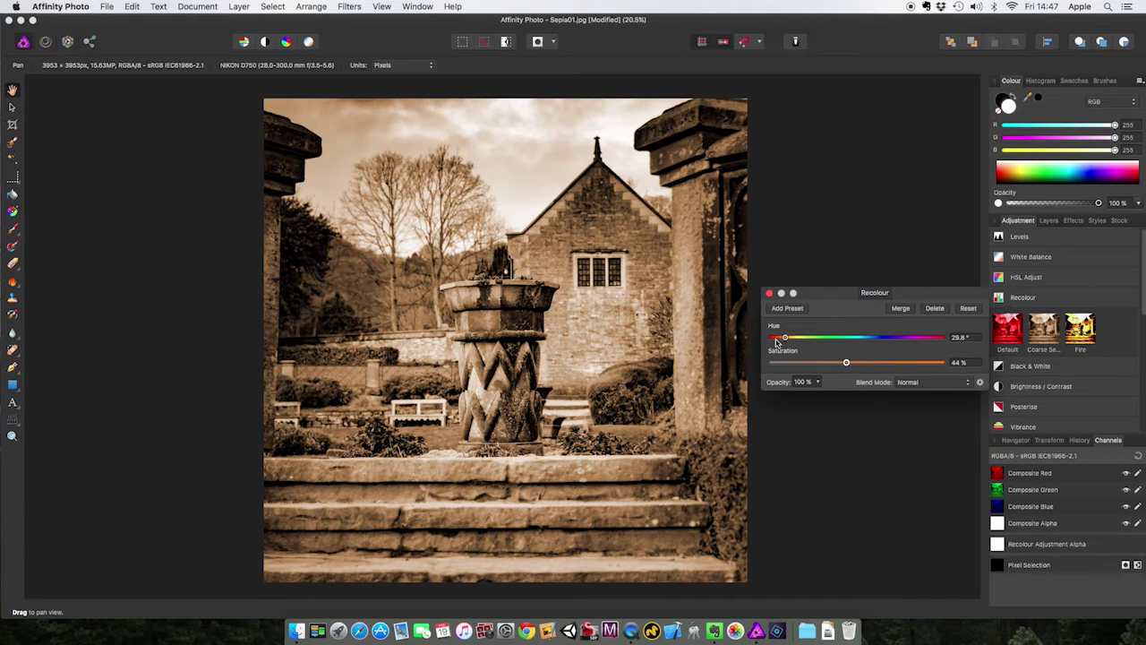
Step: Save the current sepia tone as a Recolour preset named sepia01
left_click(789, 309)
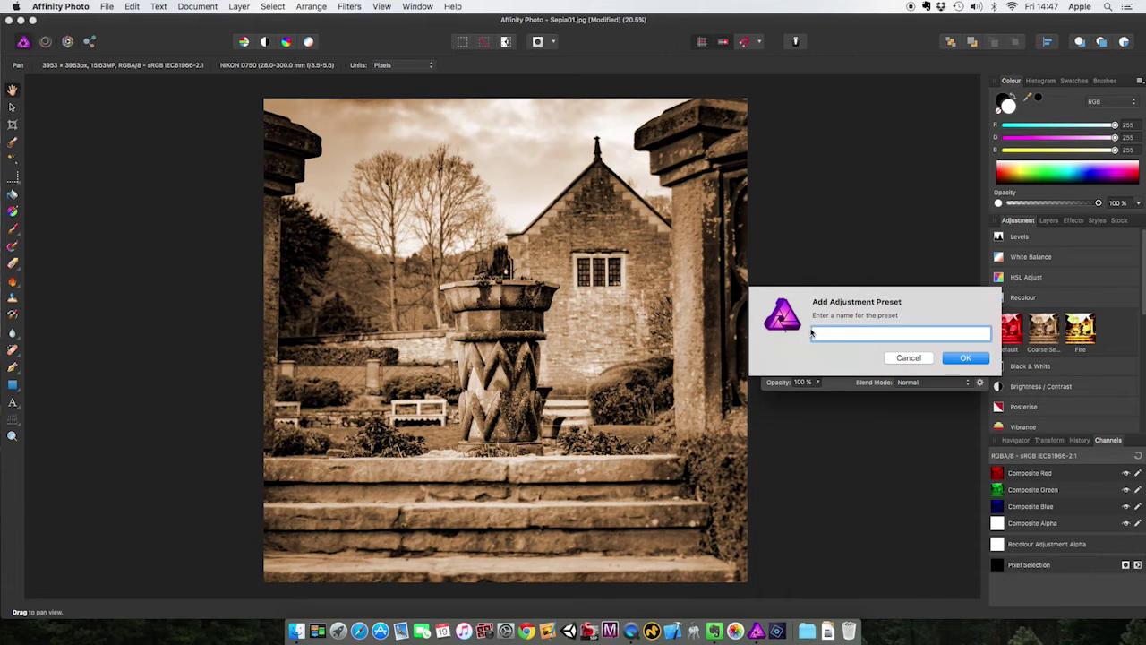
type("sepia01")
key("Return")
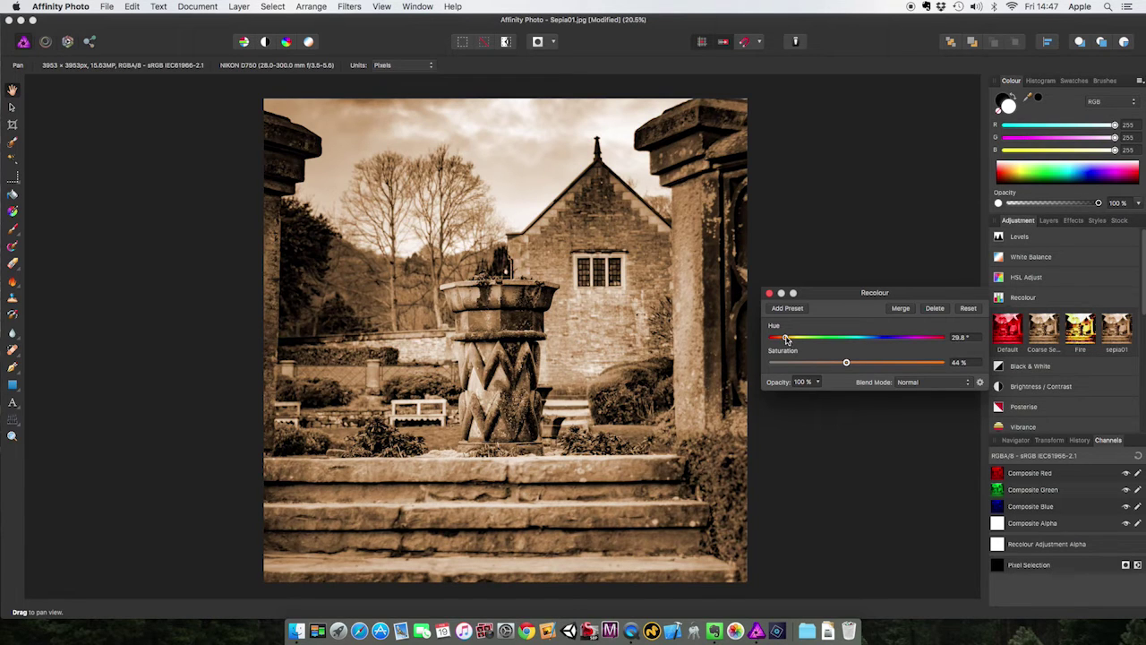
Step: Warm the tone to Hue 38° with Saturation 80% and save it as preset sepia02
left_click_drag(787, 338, 789, 338)
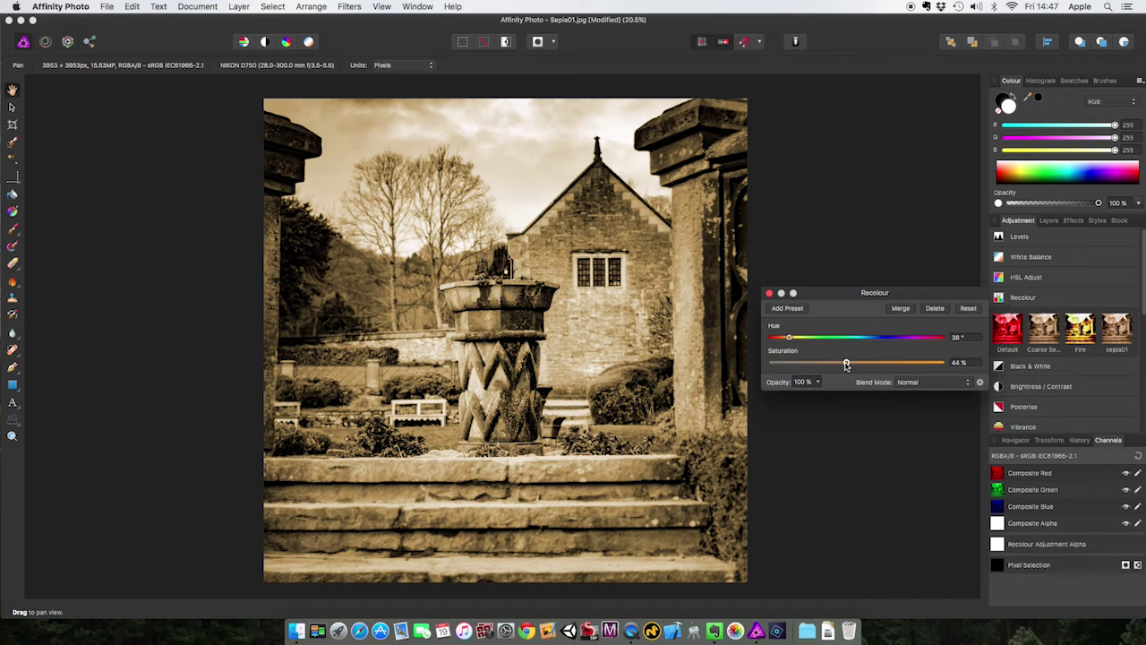
left_click_drag(846, 362, 830, 364)
left_click(829, 363)
left_click_drag(829, 362, 856, 362)
left_click(790, 337)
left_click(787, 308)
type("sepia01")
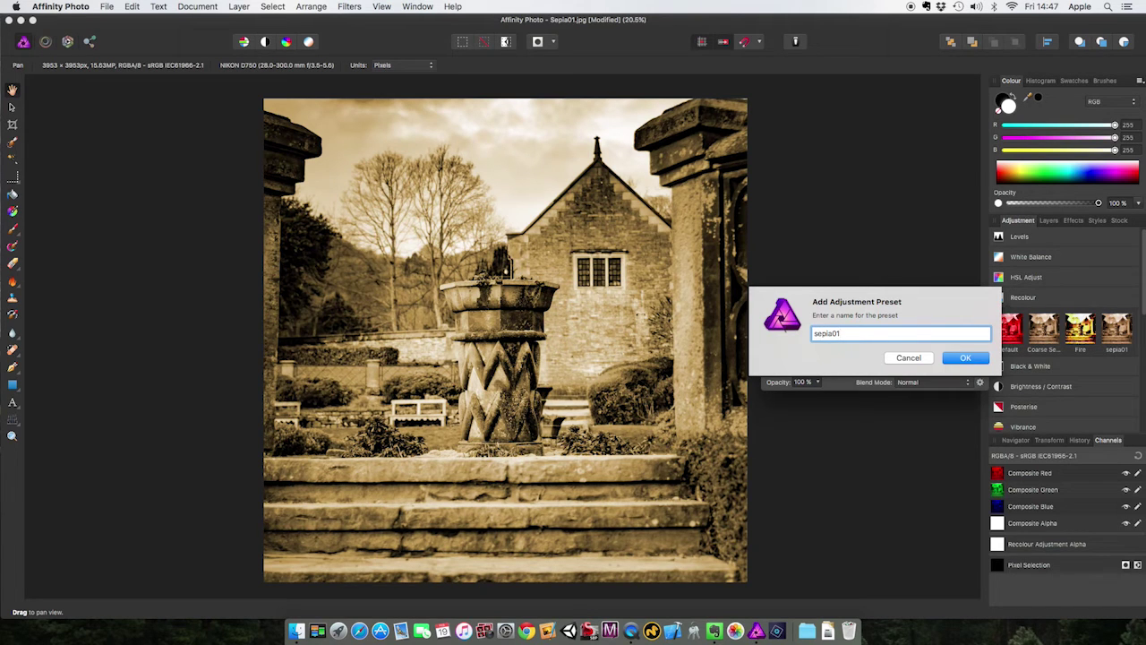
key("Return")
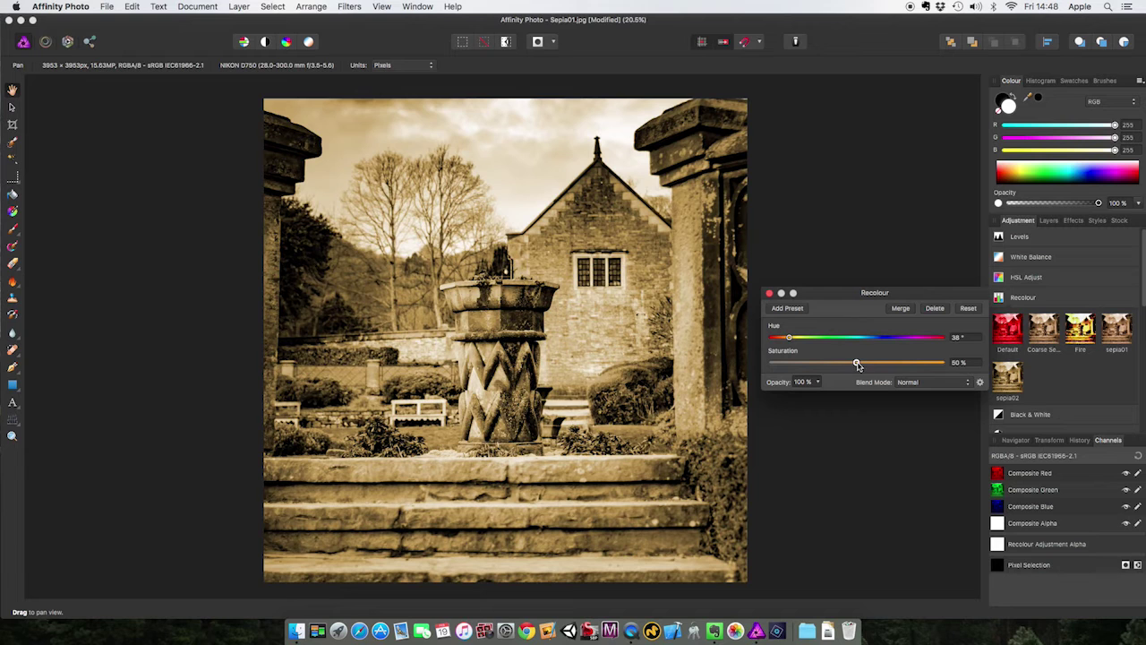
Step: Set Recolour to Hue 231.1° and Saturation 13%, then save it as preset bluish01
left_click_drag(856, 363, 880, 349)
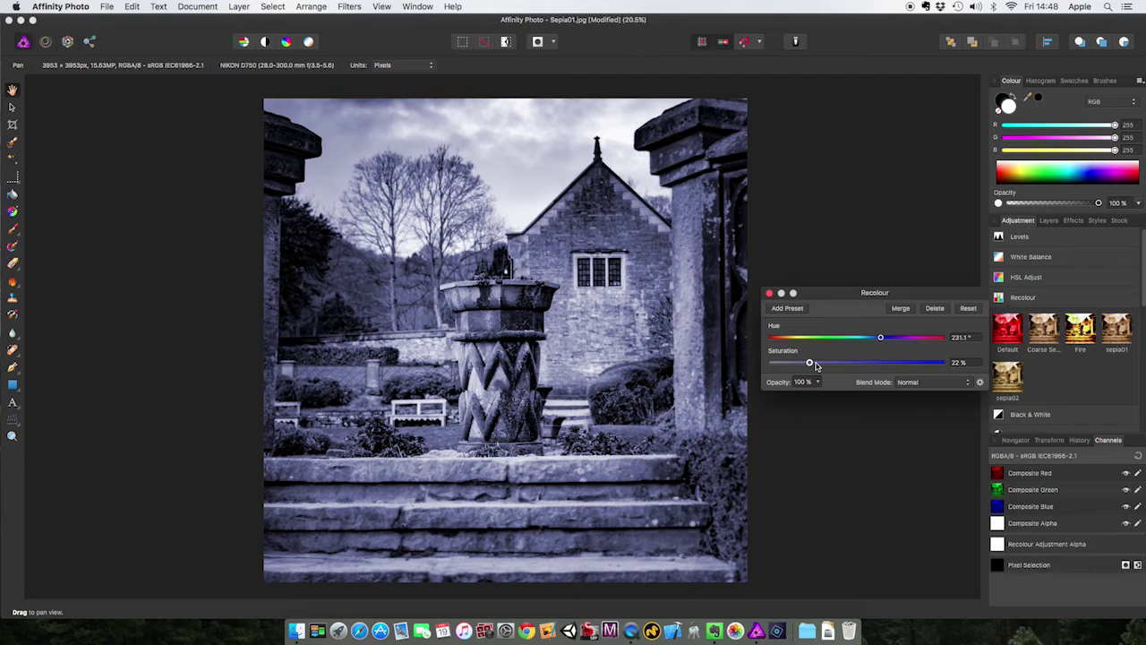
left_click_drag(810, 365, 771, 363)
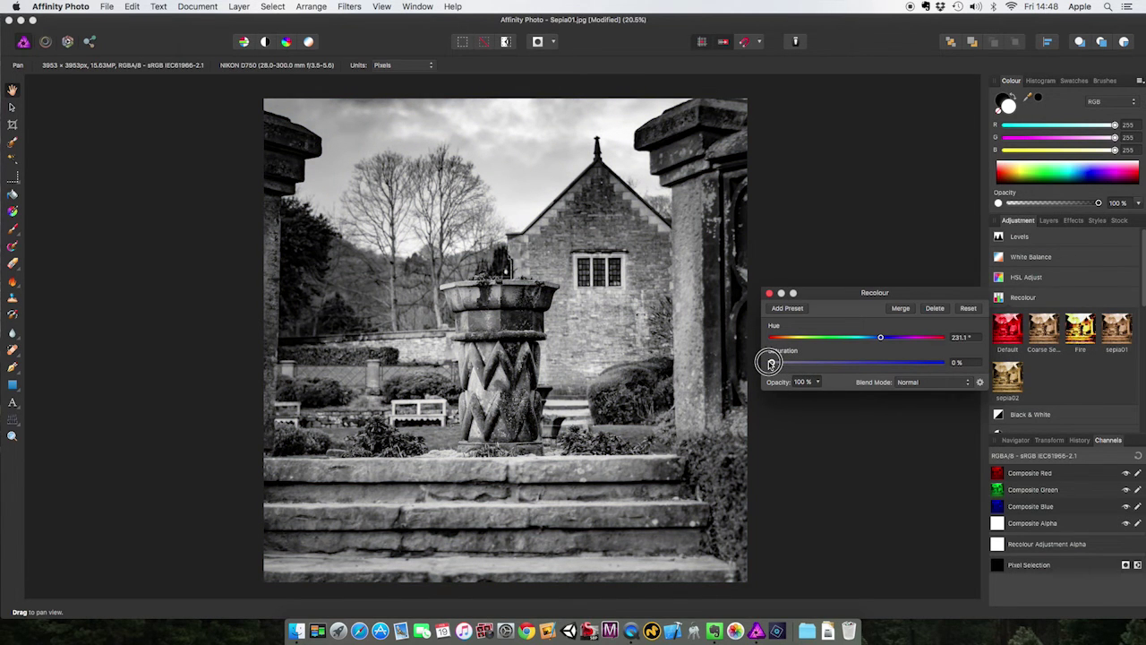
left_click_drag(771, 363, 794, 366)
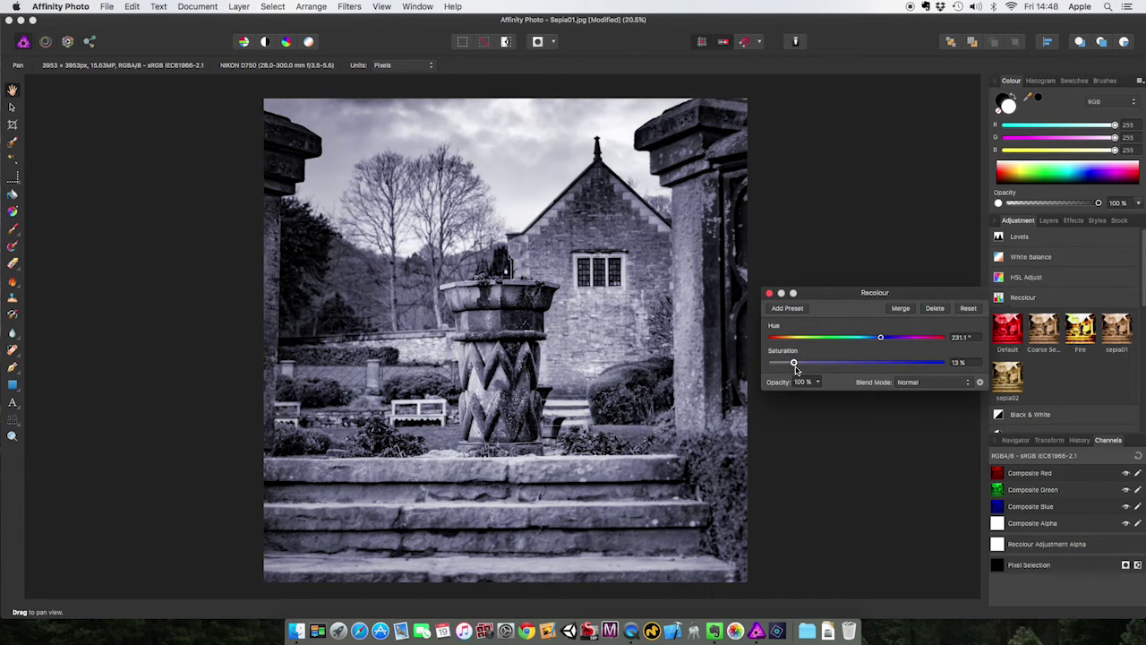
left_click(787, 309)
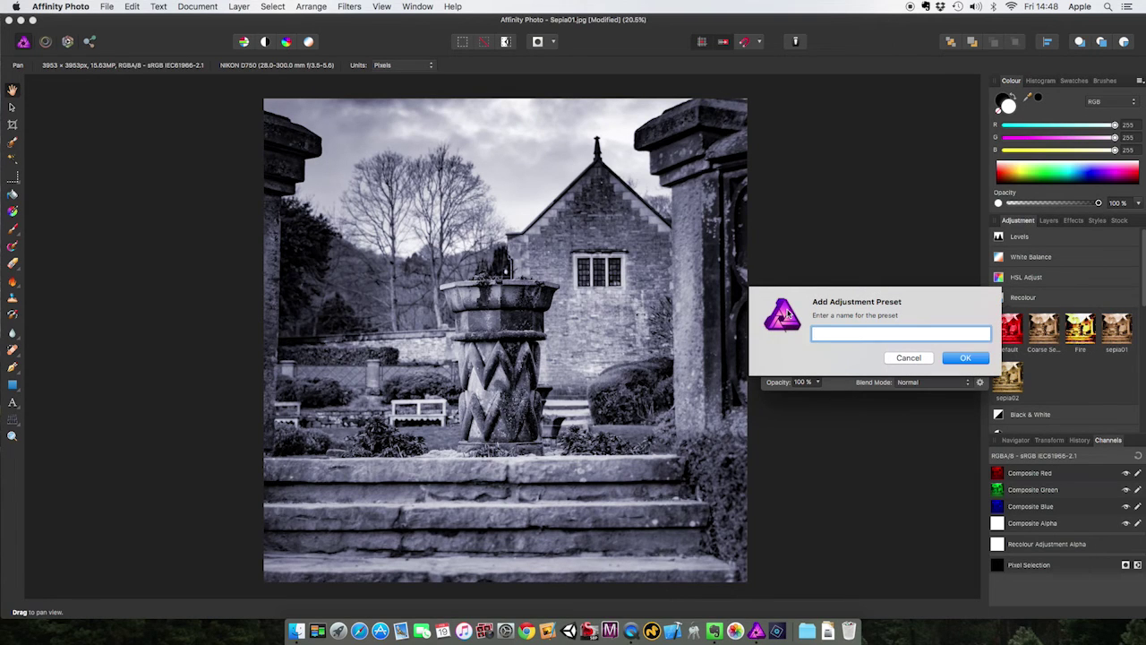
type("bluish01")
key("Return")
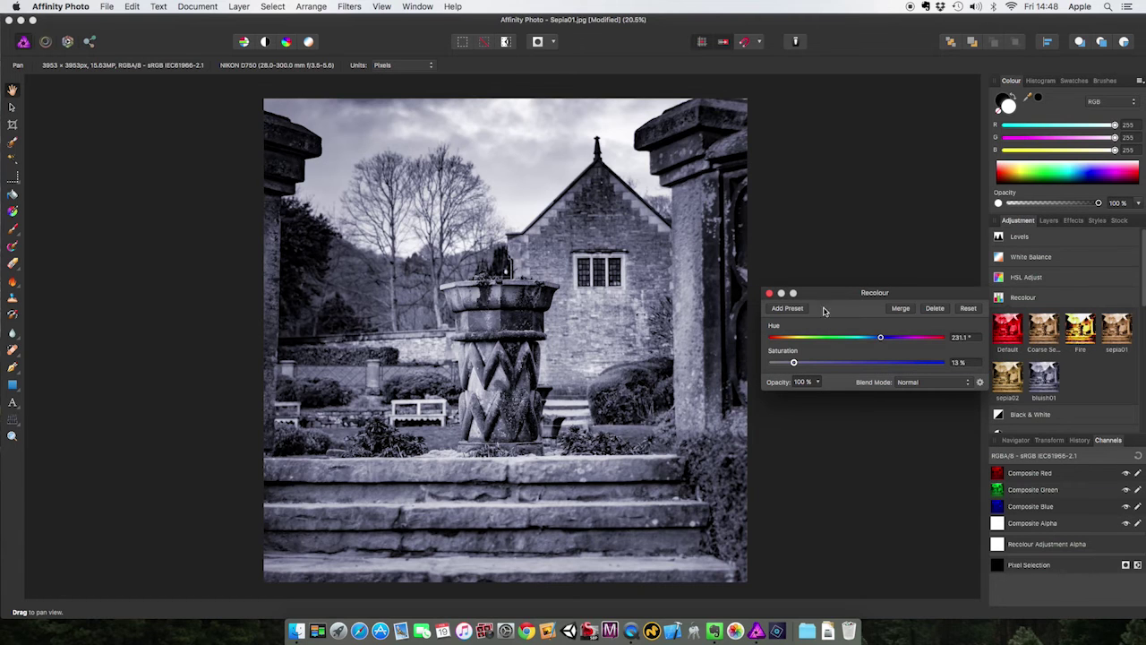
Step: Set Recolour to Hue 194.1° and Saturation 43%, then save it as preset cyanotype01
left_click_drag(882, 338, 865, 339)
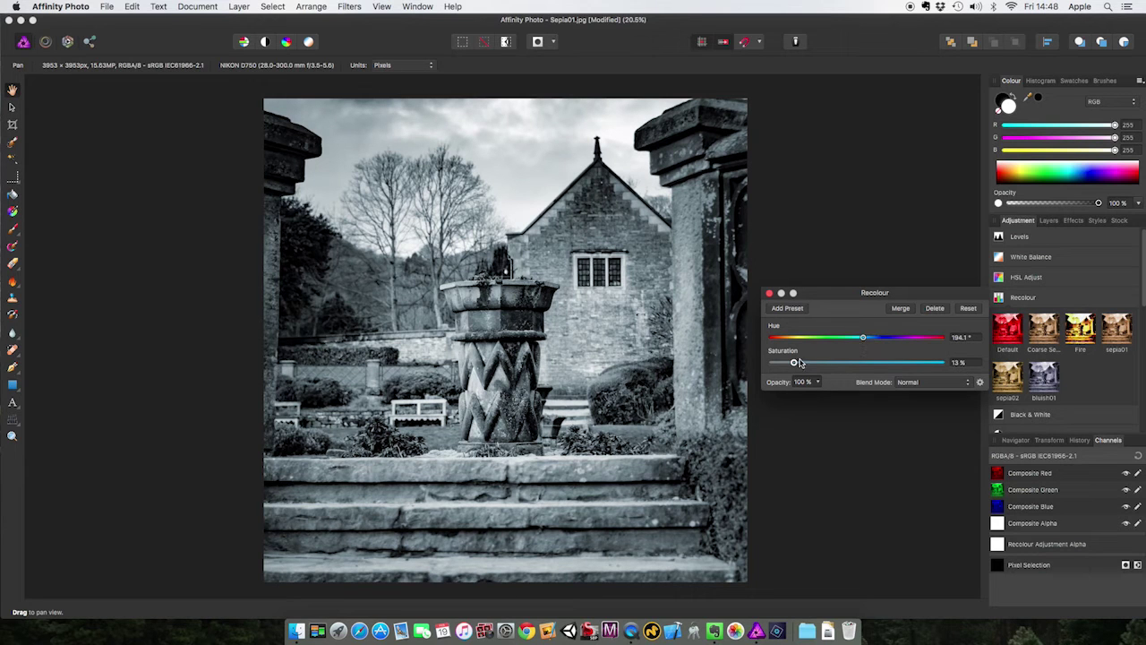
left_click_drag(794, 362, 845, 367)
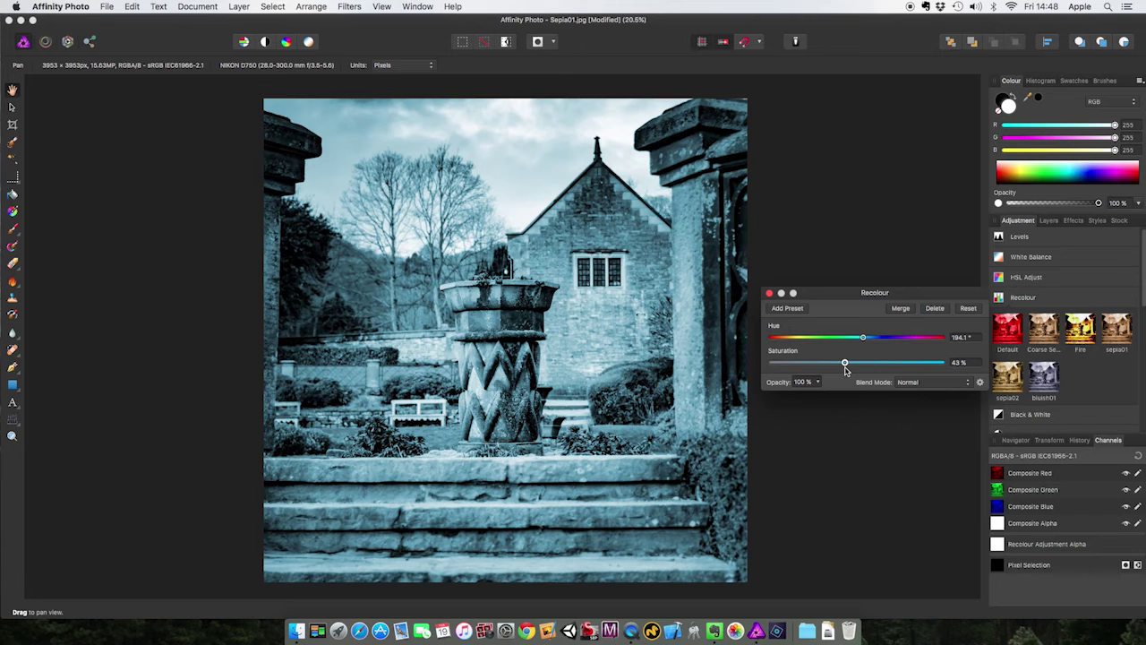
left_click(788, 308)
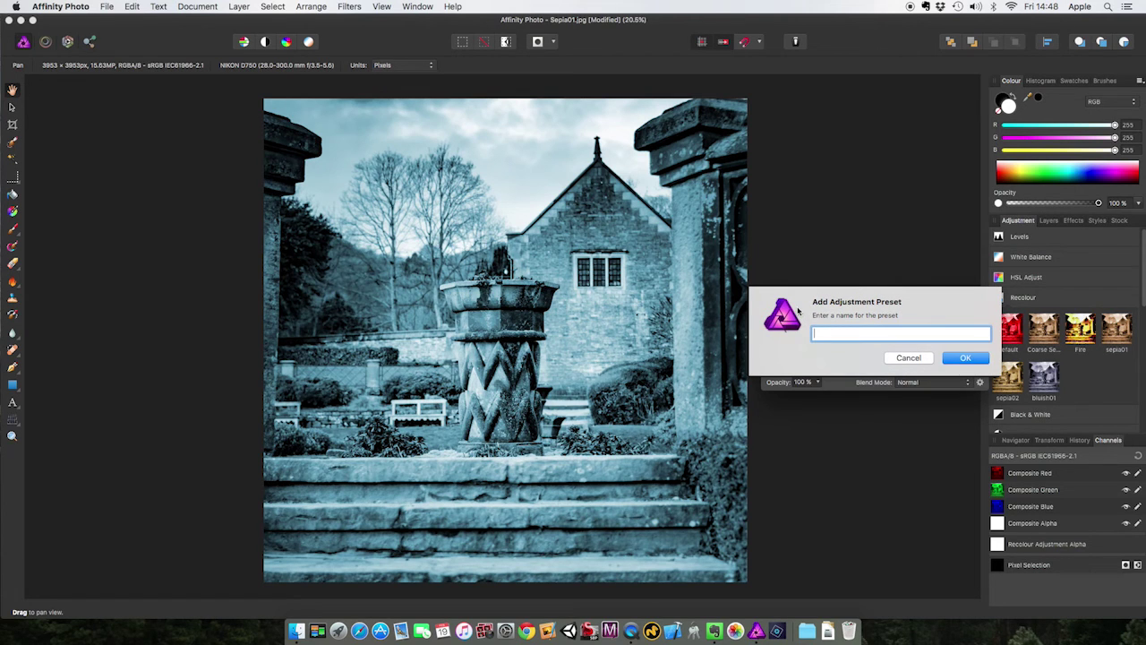
type("cyanotype01")
key("Return")
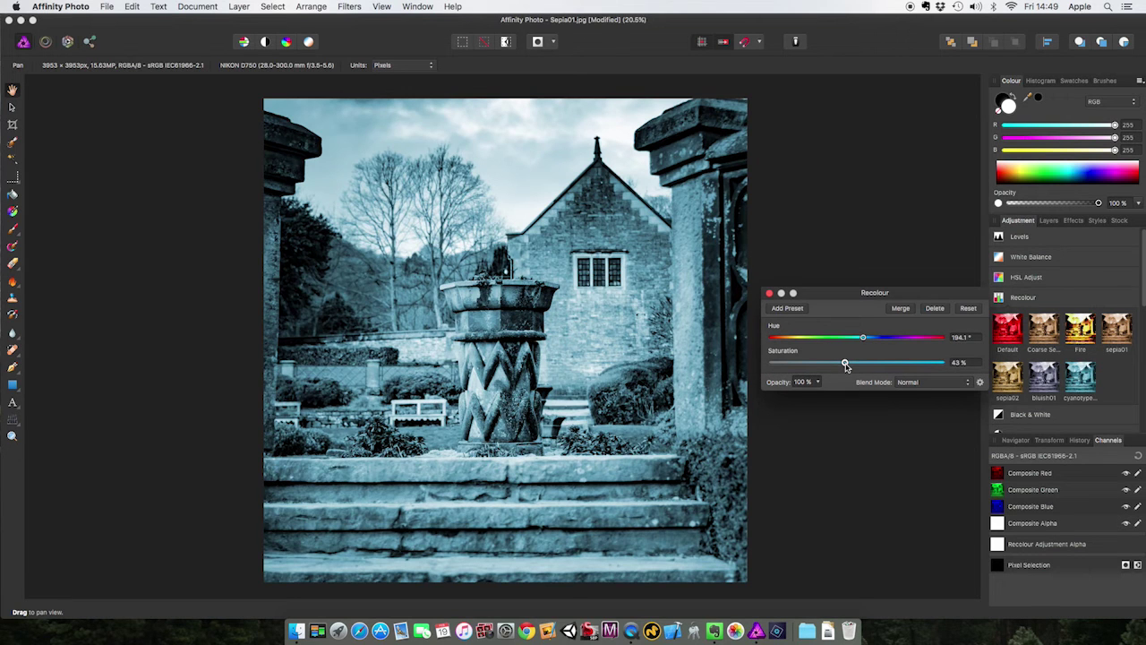
Step: Mute Recolour to Hue 190.6° and Saturation 25%, then save it as preset selenium01
left_click_drag(845, 365, 806, 367)
left_click_drag(864, 337, 863, 339)
mouse_move(806, 364)
left_mouse_down()
mouse_move(769, 363)
mouse_move(813, 366)
left_mouse_up()
left_click(786, 309)
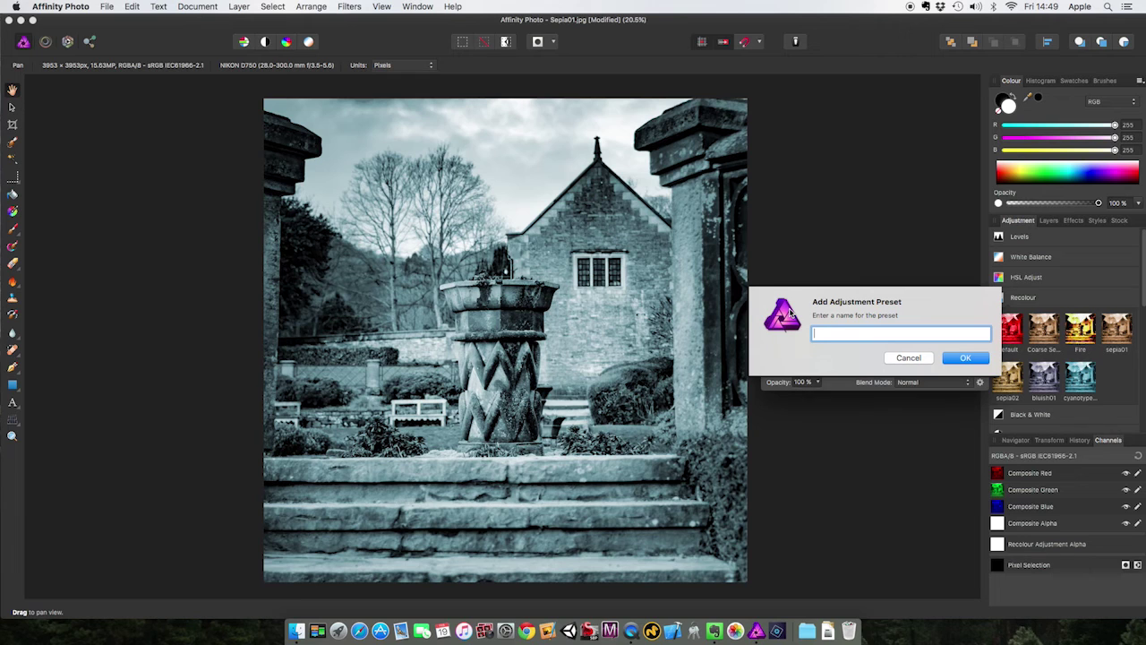
type("selenium01")
key("Return")
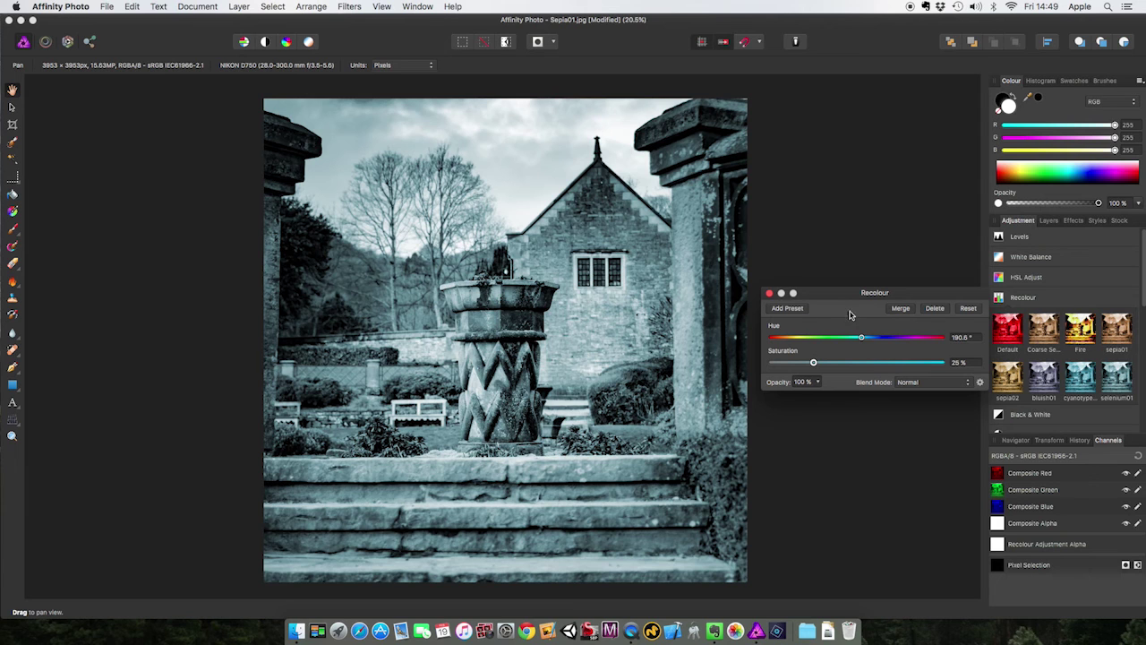
Step: Apply the sepia02, bluish01, cyanotype and bluish01 presets in turn, ending back on sepia02
left_click(1012, 378)
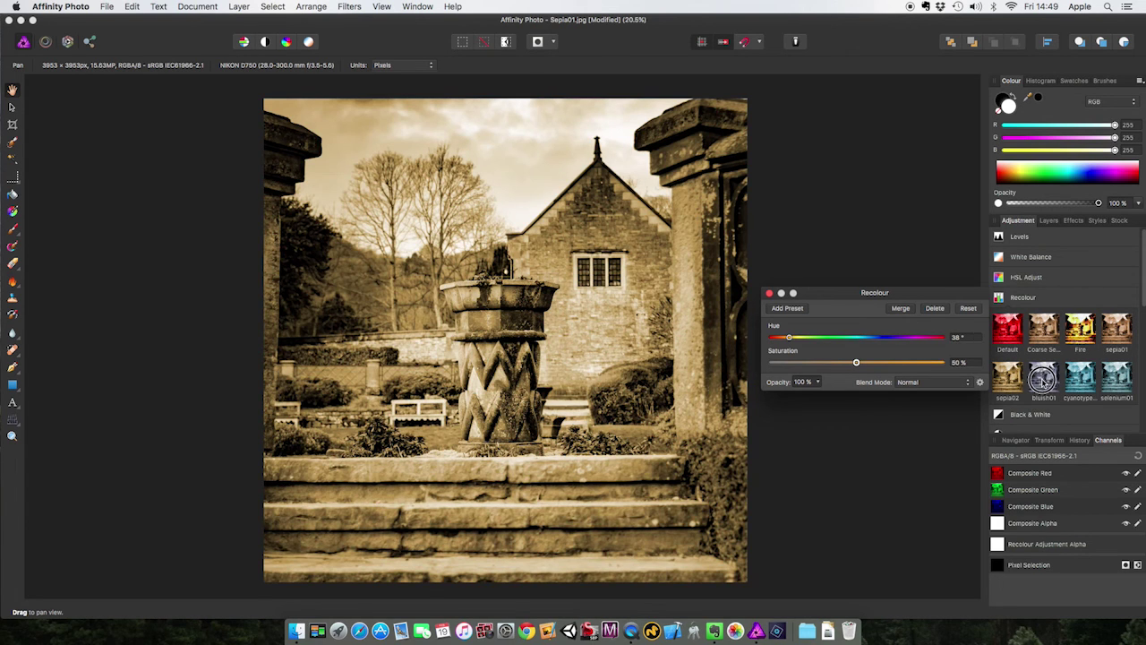
left_click(1040, 378)
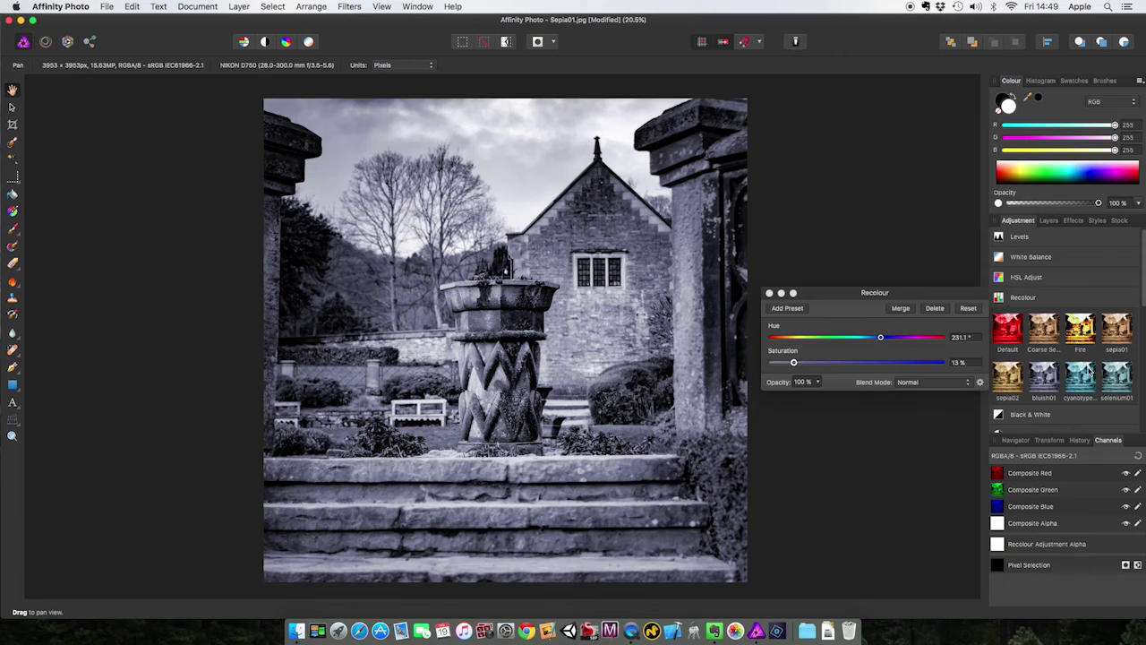
left_click(1082, 376)
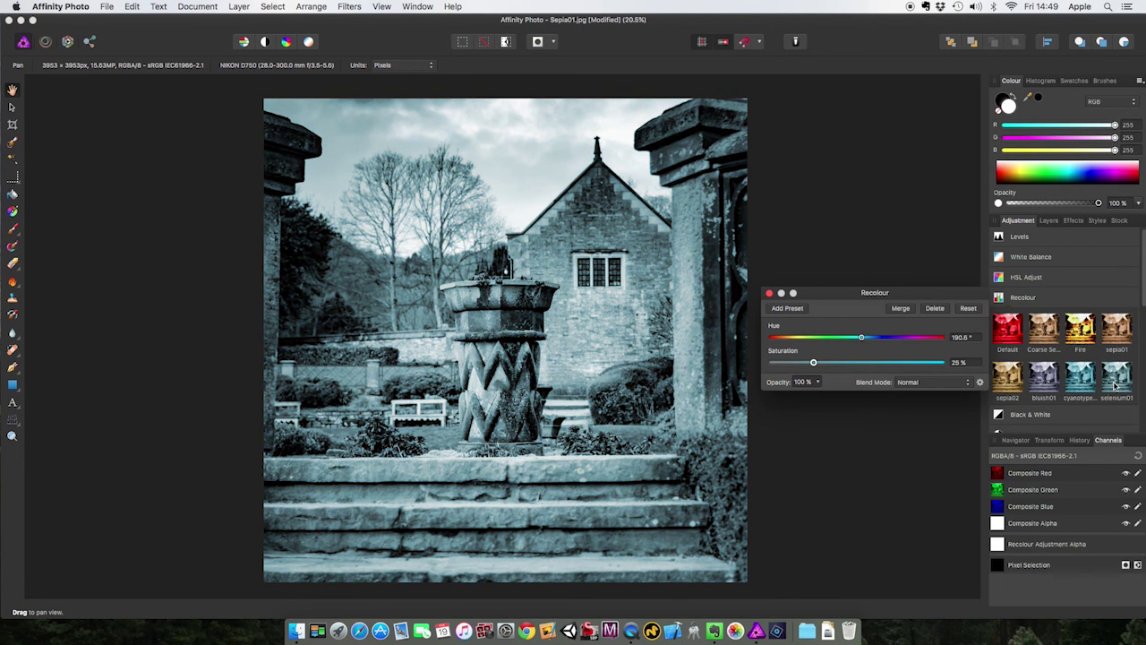
left_click(1046, 382)
left_click(1010, 379)
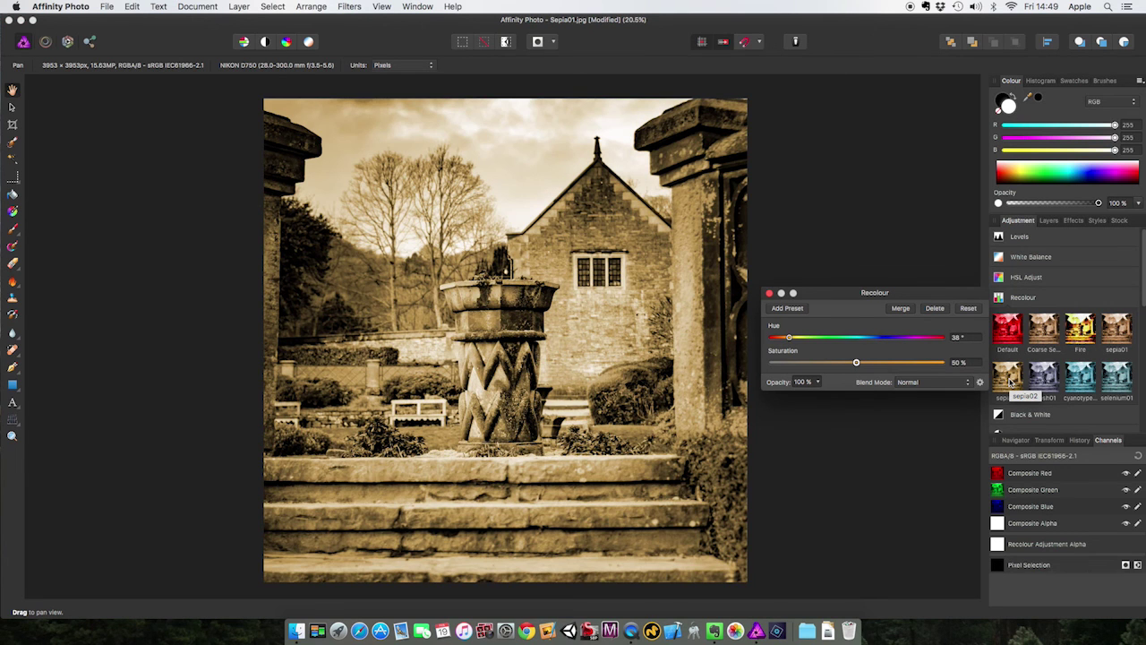